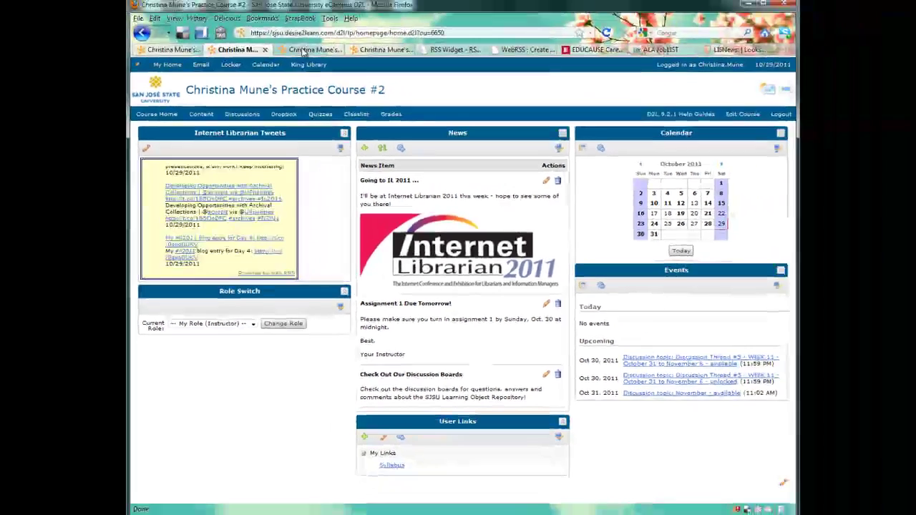
View the Annoyed Librarian feed widget on the Practice Course Admin #1 homepage and switch to WebRSS's empty new feed form
left_click(303, 52)
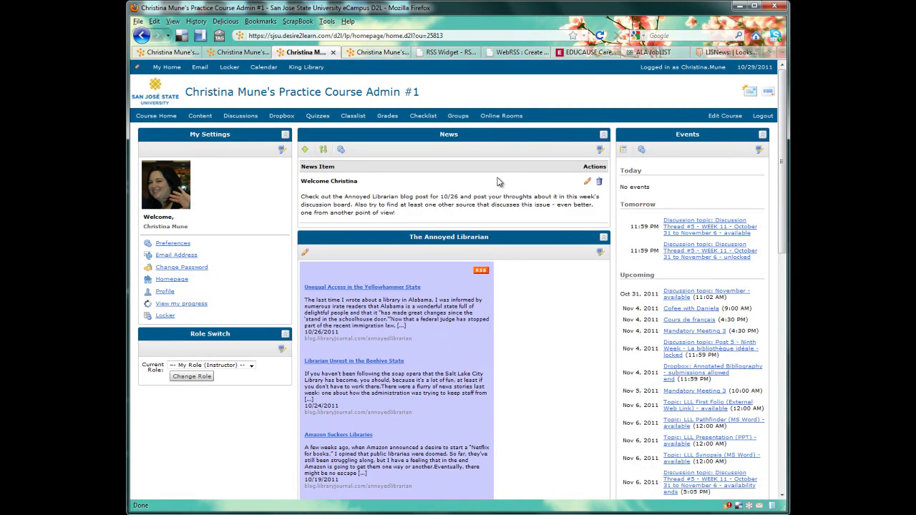
left_click(456, 53)
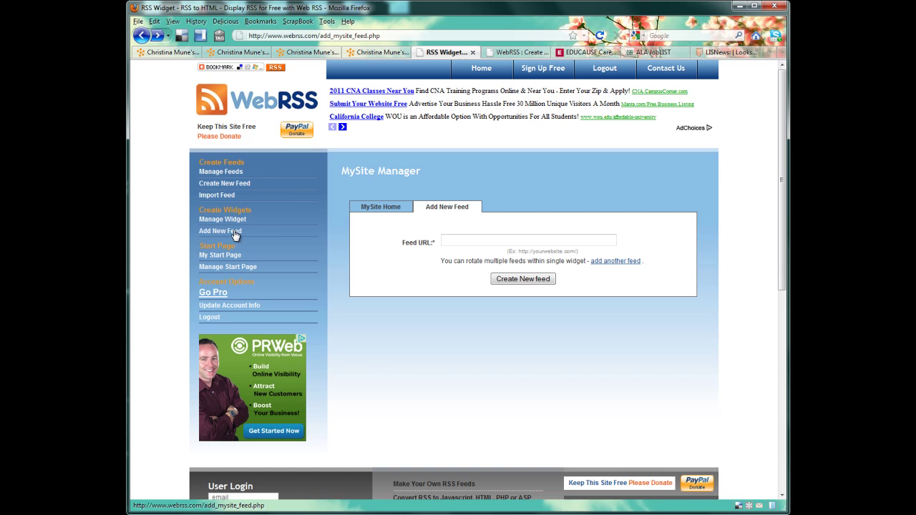
left_click(458, 239)
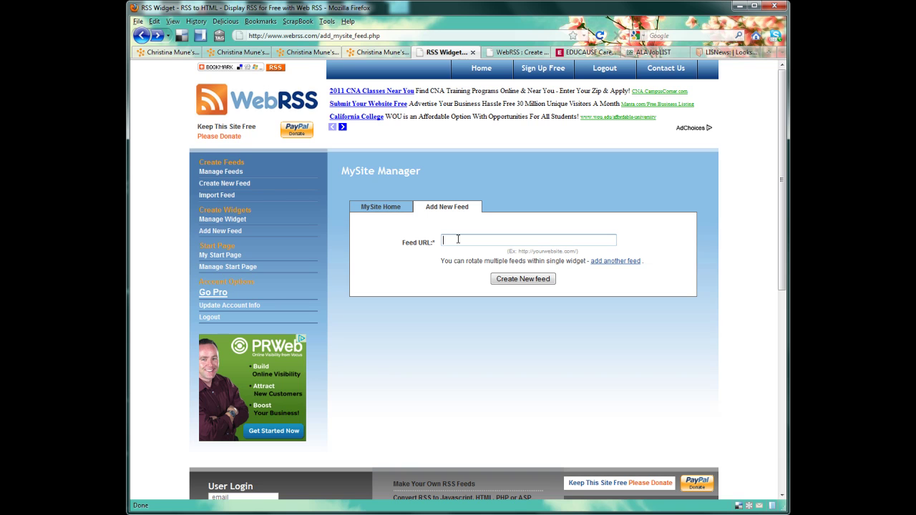
left_click(583, 53)
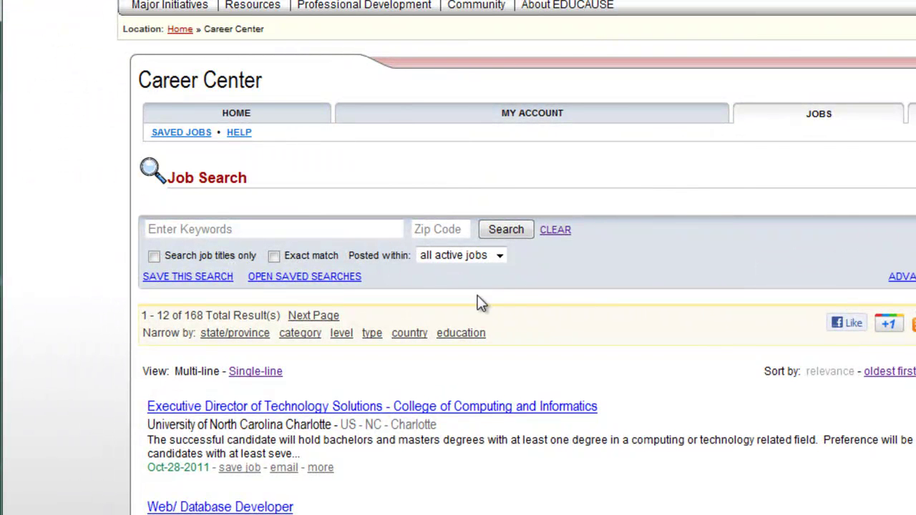
mouse_move(444, 238)
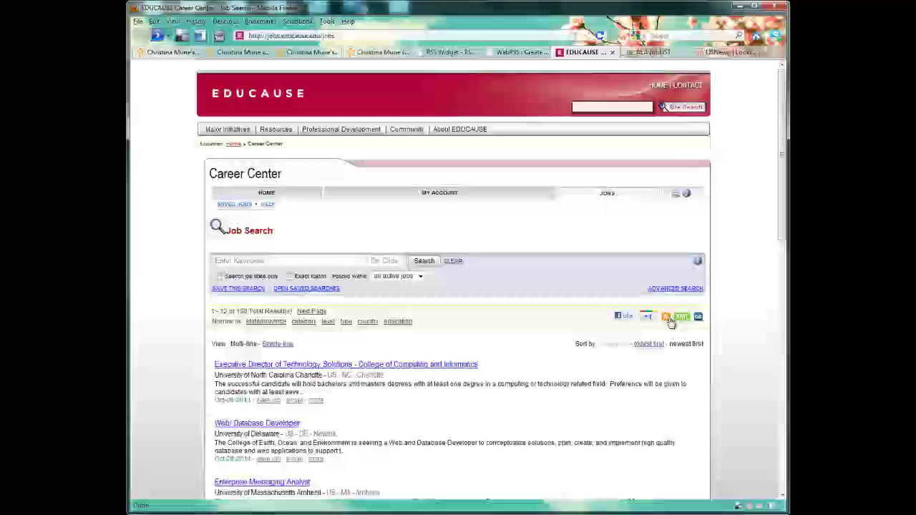
left_click(666, 319)
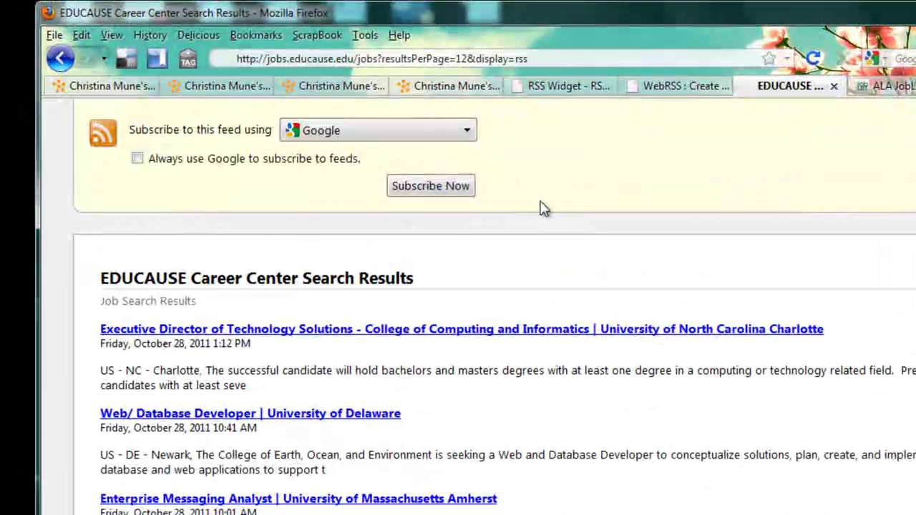
left_click(466, 56)
key("ctrl+c")
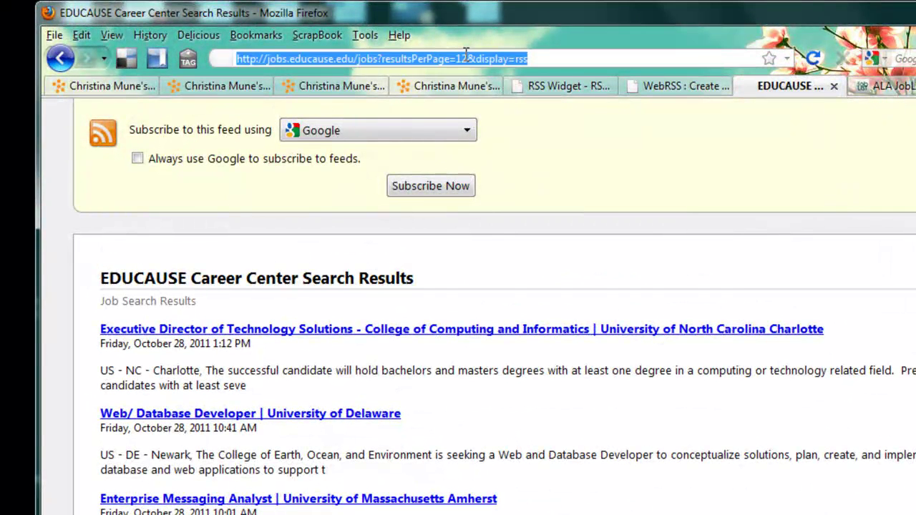
left_click(573, 87)
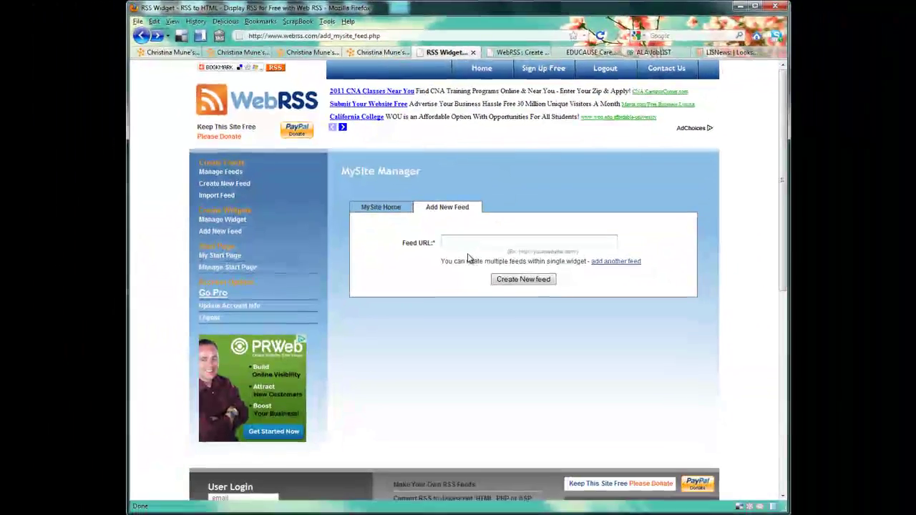
key("ctrl+v")
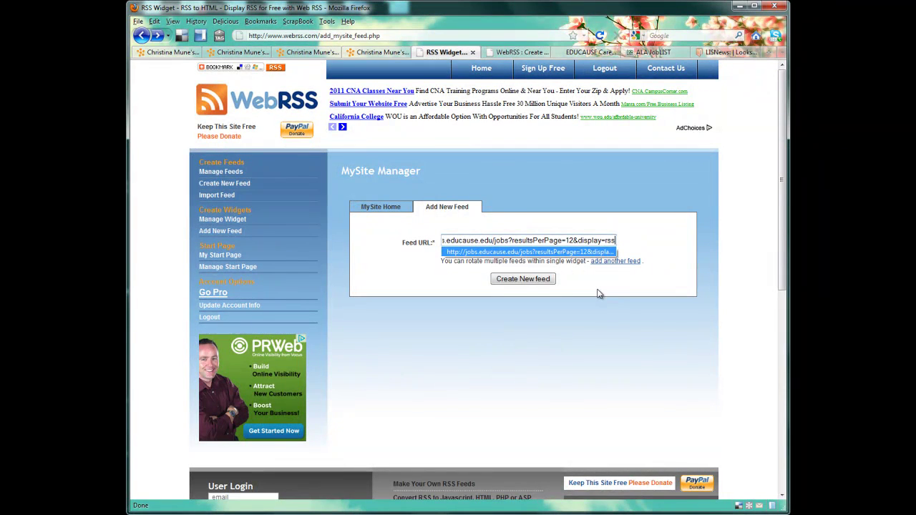
left_click(674, 52)
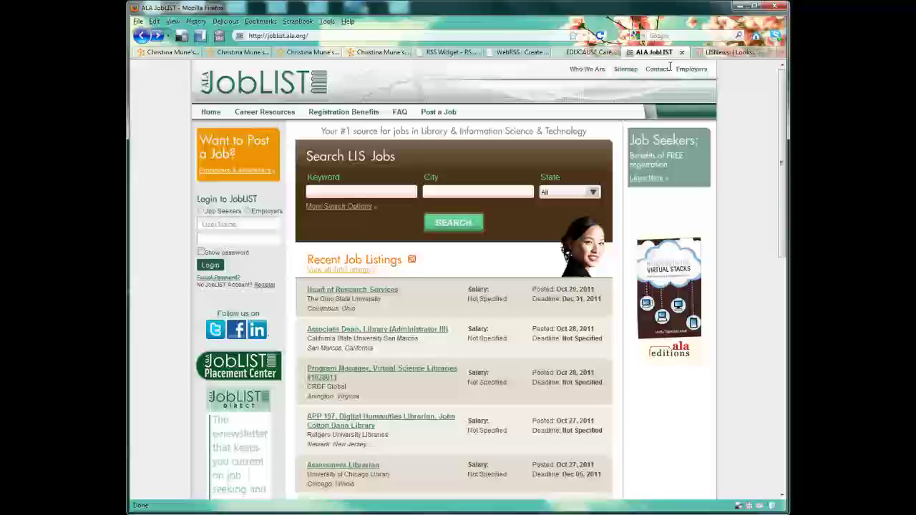
left_click(413, 261)
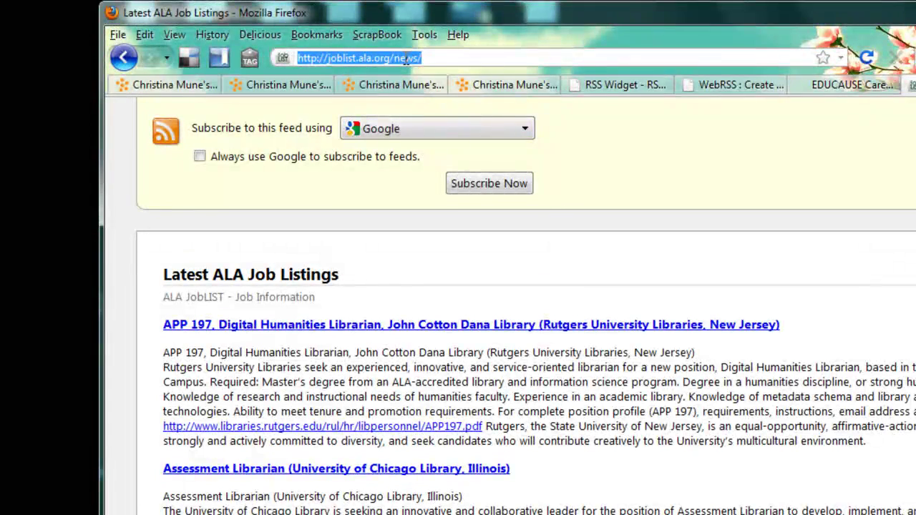
left_click(644, 84)
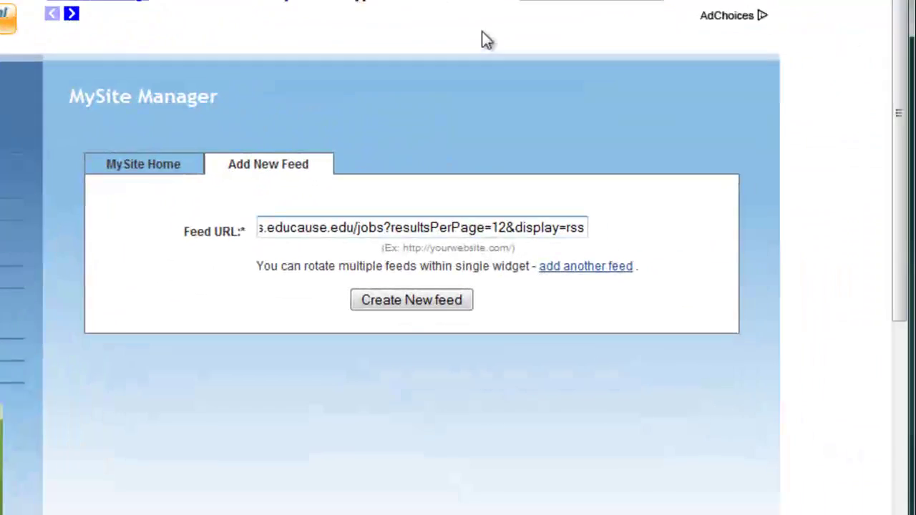
left_click(609, 269)
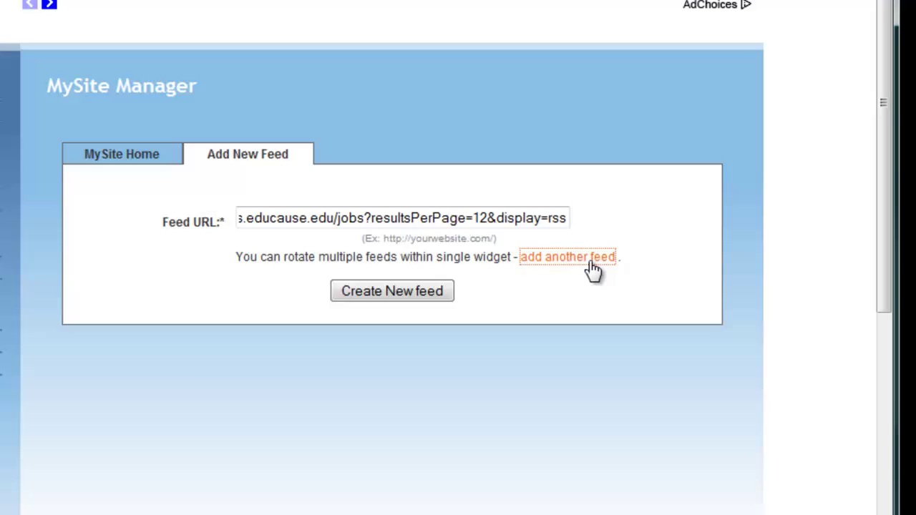
left_click(544, 283)
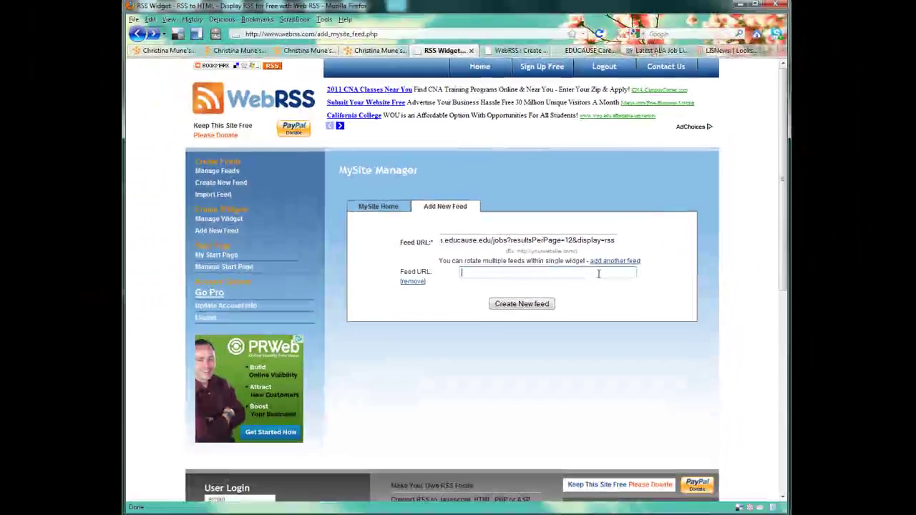
type("http://joblist.ala.org/news/")
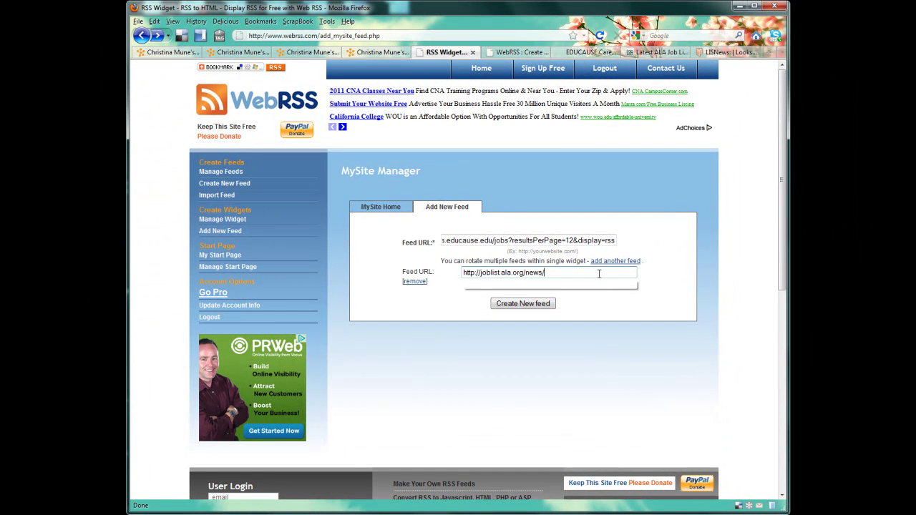
left_click(674, 279)
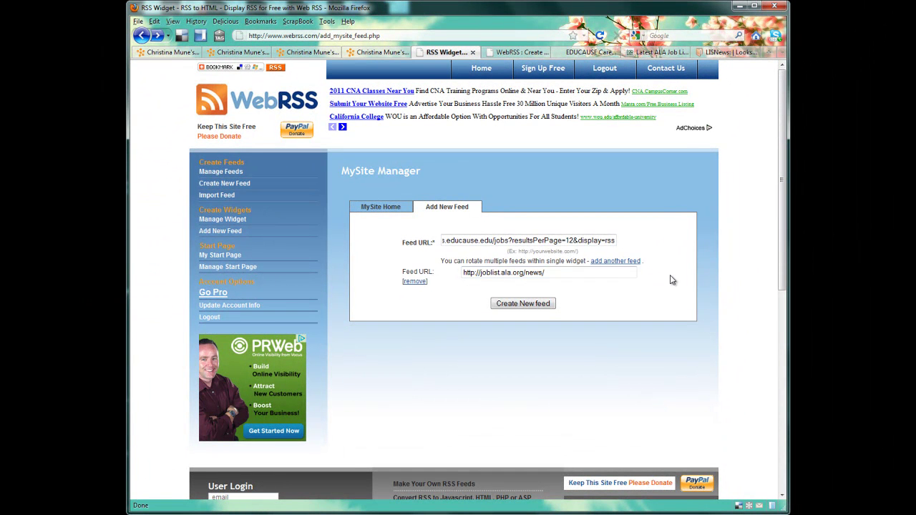
left_click(748, 52)
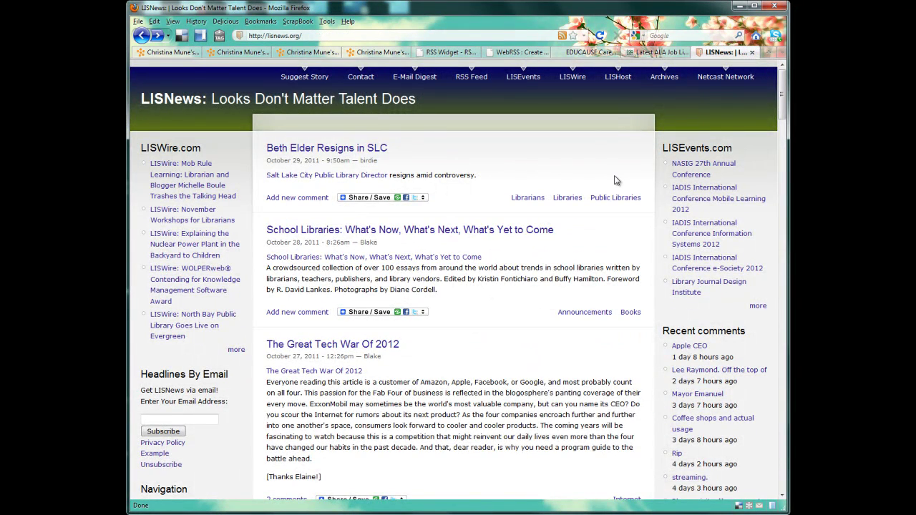
scroll(614, 180, "down", 9)
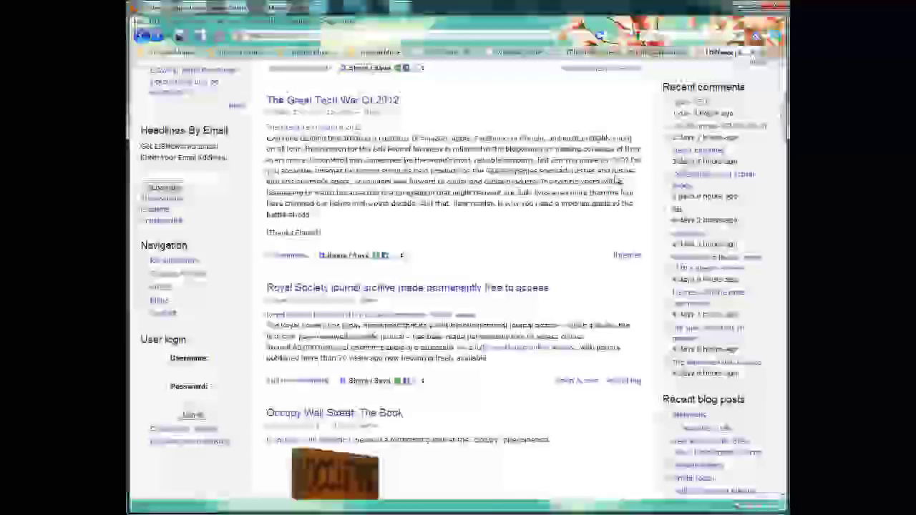
scroll(614, 180, "down", 6)
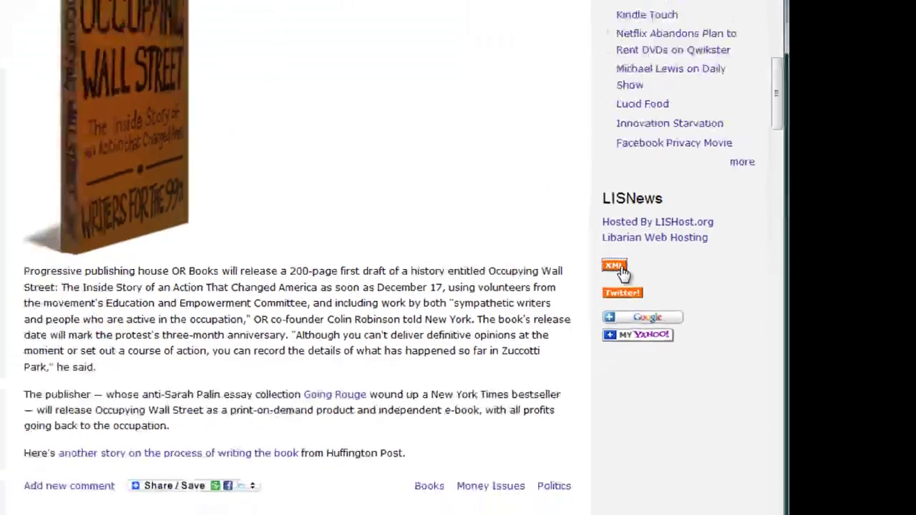
left_click(615, 267)
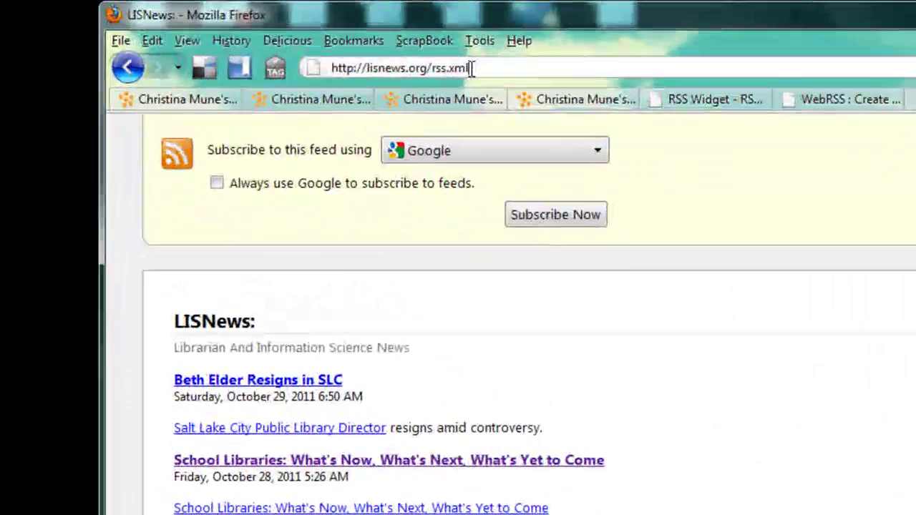
left_click(372, 48)
key("ctrl+c")
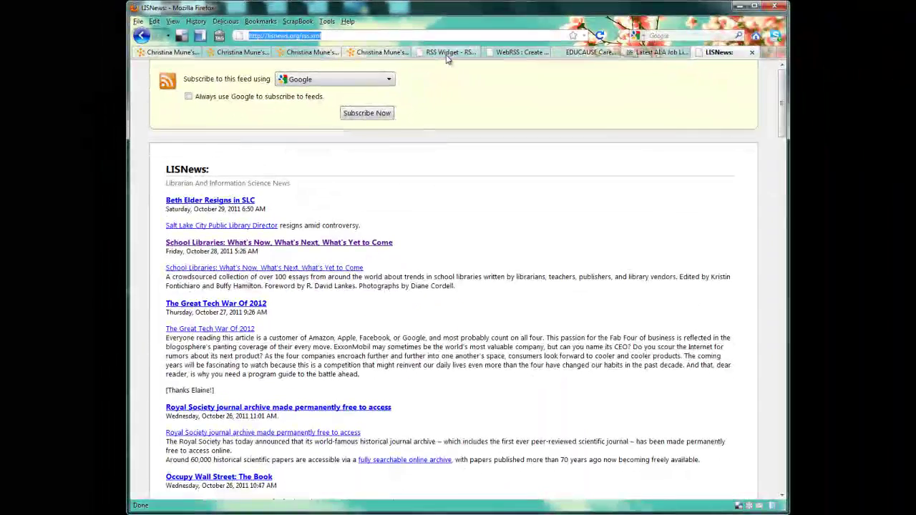
left_click(666, 91)
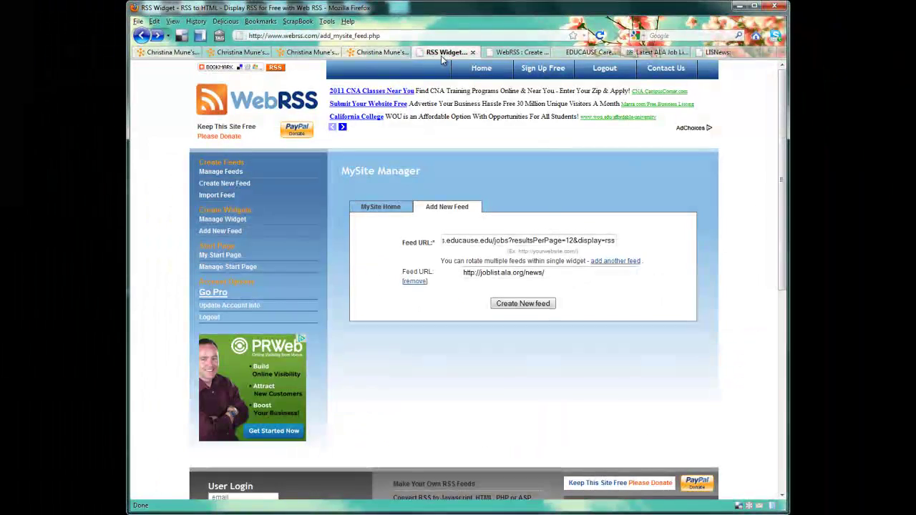
left_click(617, 262)
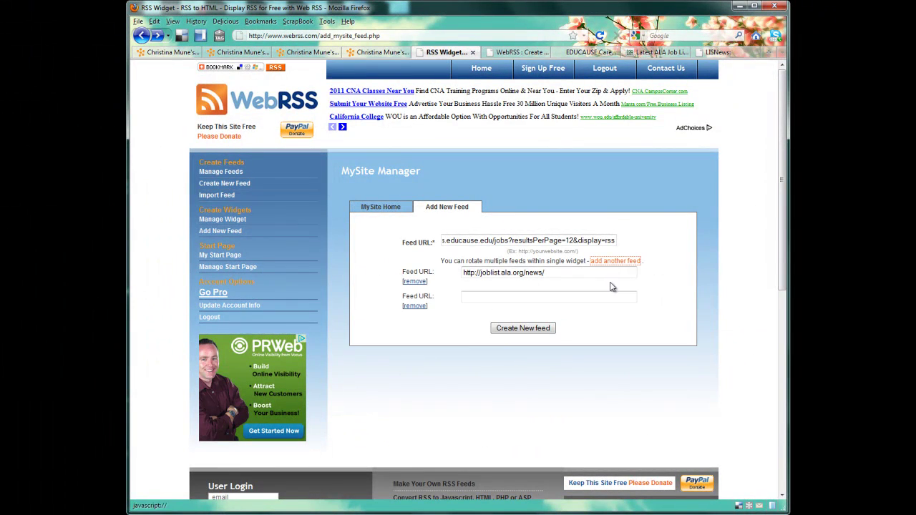
left_click(554, 298)
key("ctrl+v")
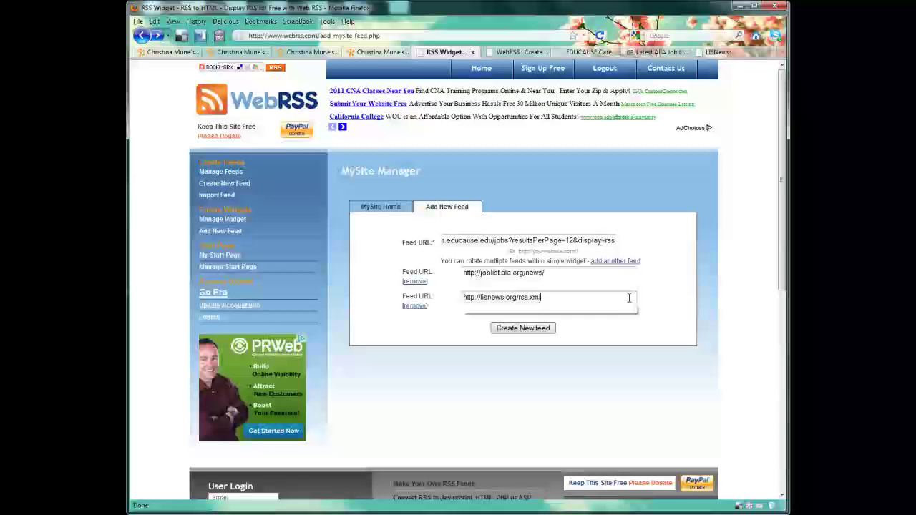
left_click(533, 333)
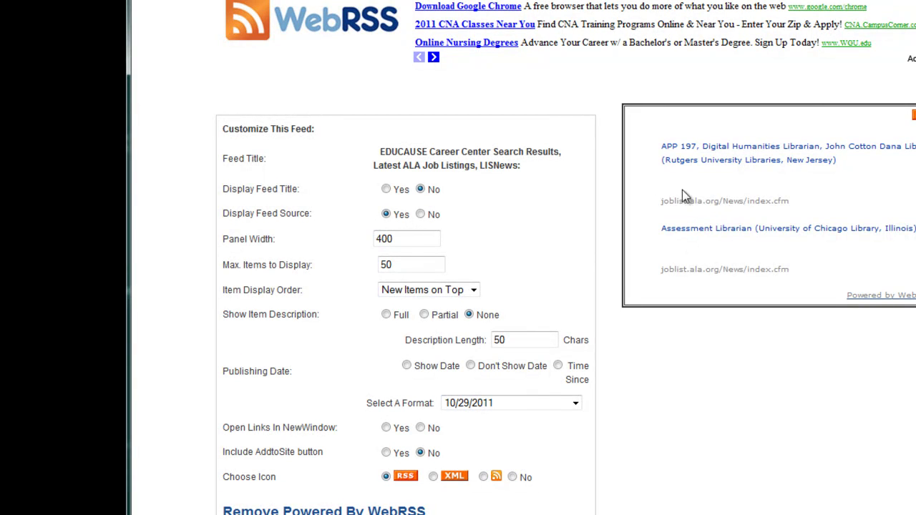
Customize the feed to show each item's publishing date and open links in a new window
left_click(410, 239)
left_click(407, 366)
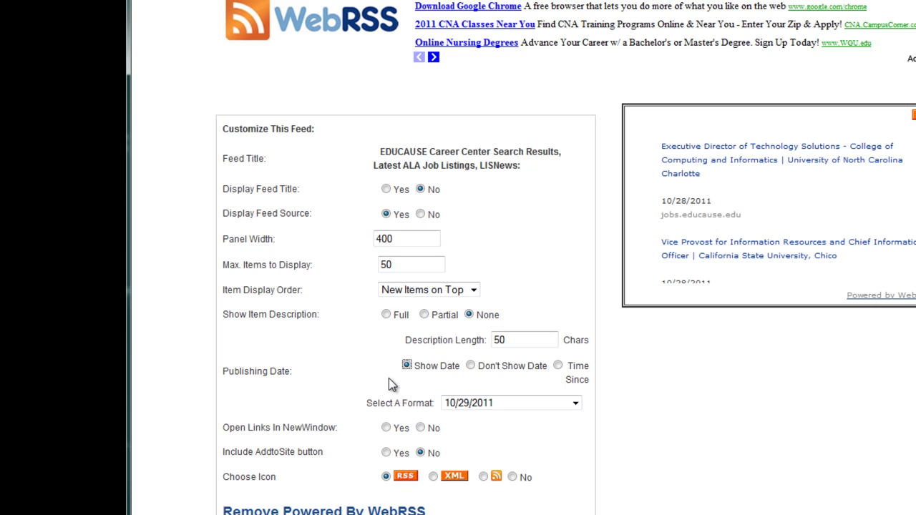
left_click(386, 429)
Save the feed settings and get the widget's embed code in JavaScript
scroll(599, 477, "down", 5)
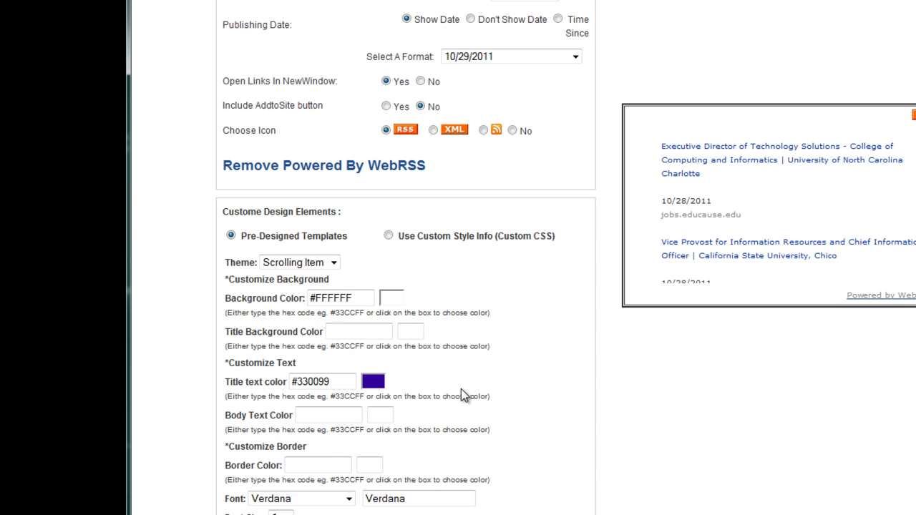
scroll(482, 412, "down", 3)
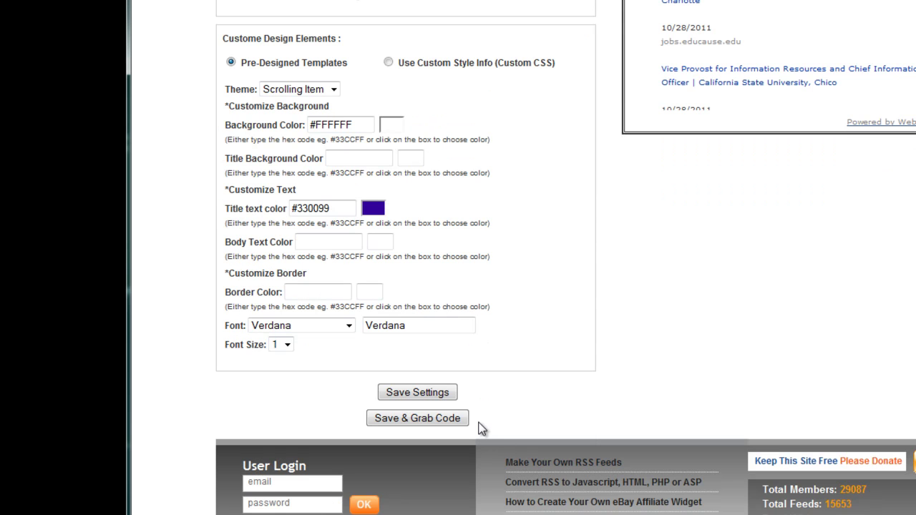
left_click(435, 416)
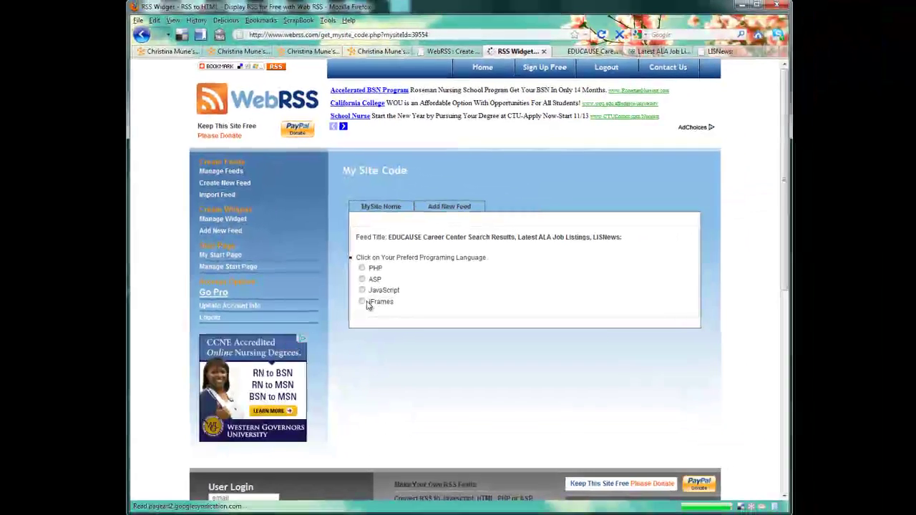
left_click(361, 290)
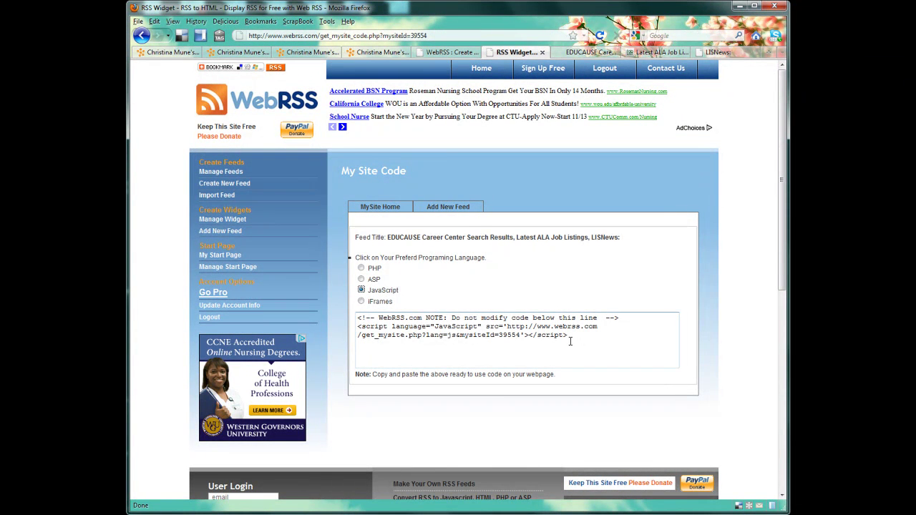
Switch to the Desire2Learn course and create a custom widget named "LIS Jobs and News" in its course administration
left_click(366, 52)
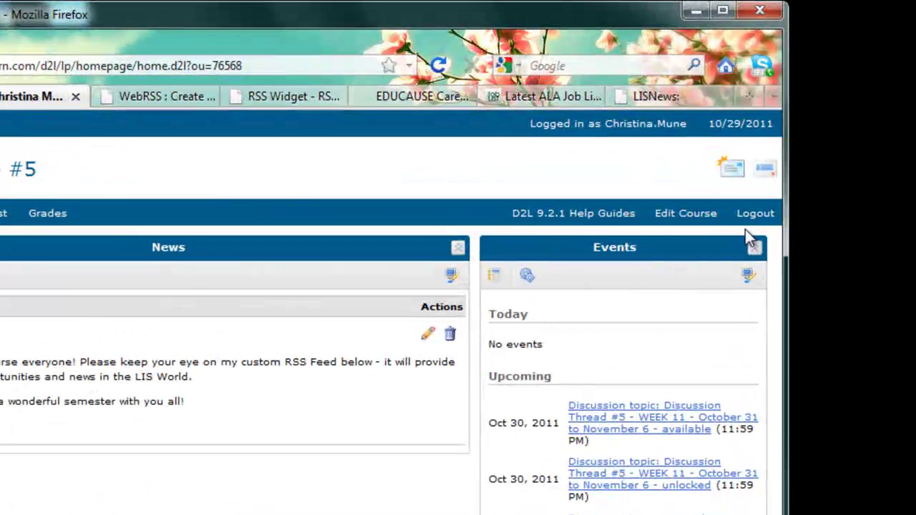
left_click(692, 220)
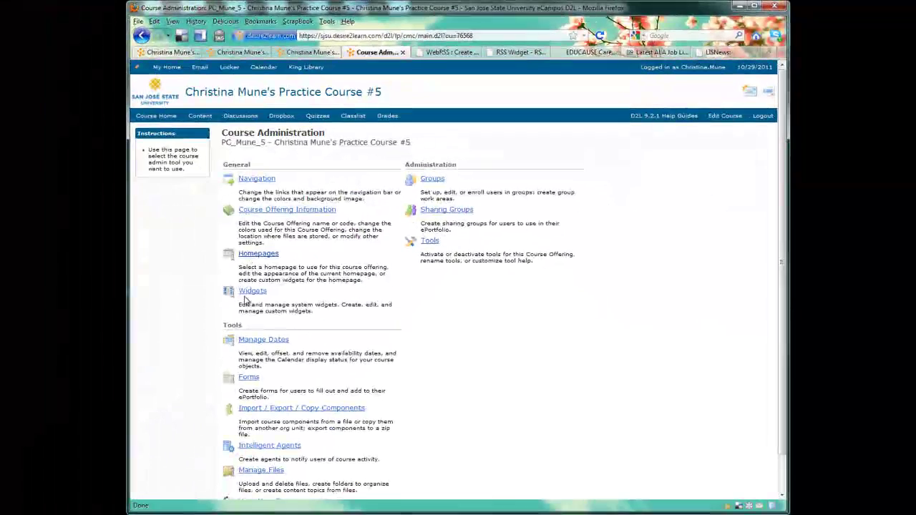
left_click(108, 369)
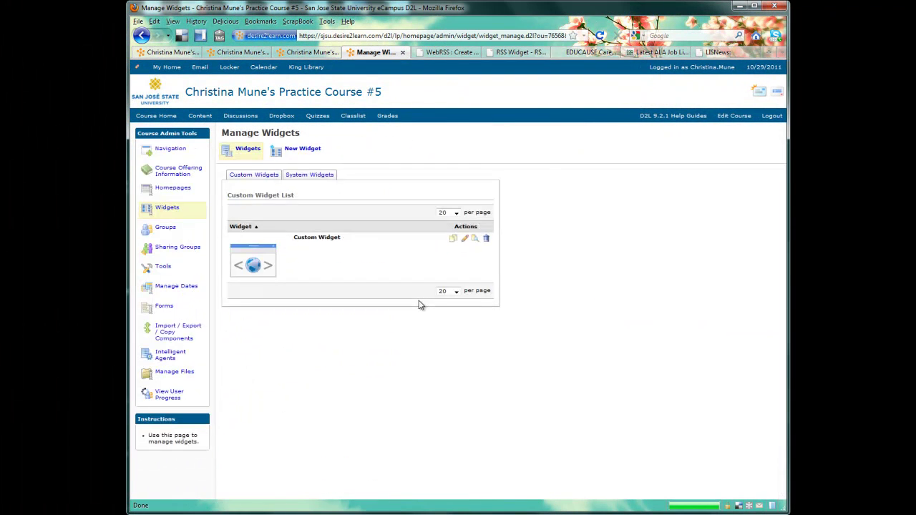
left_click(303, 153)
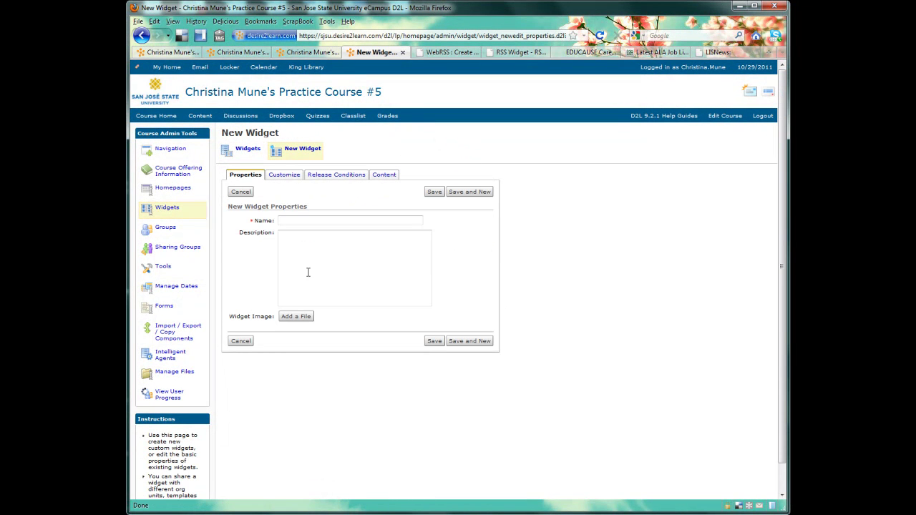
left_click(290, 219)
type("LIS New")
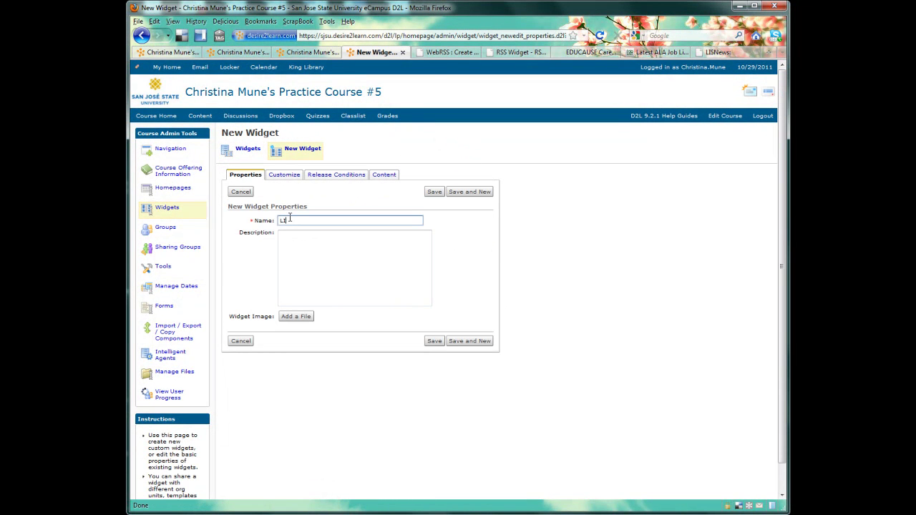
key("BackSpace")
key("BackSpace")
key("BackSpace")
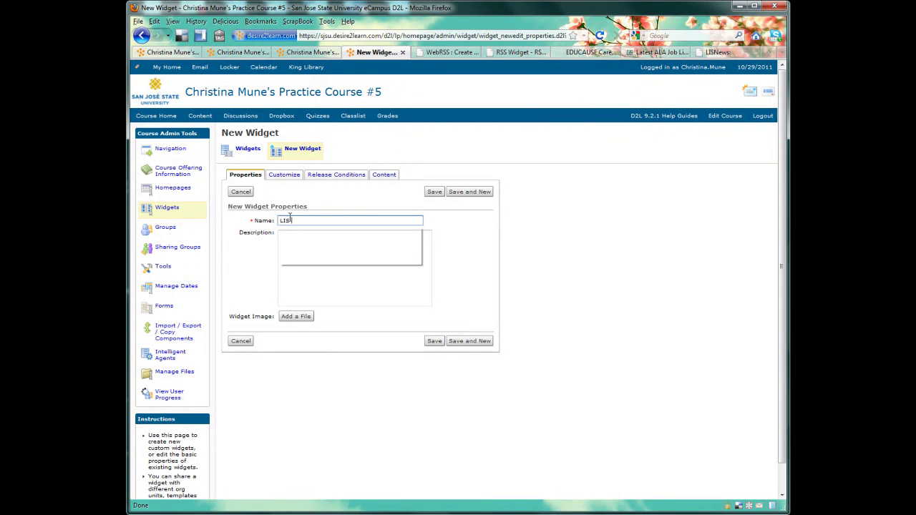
type("Jobs and News")
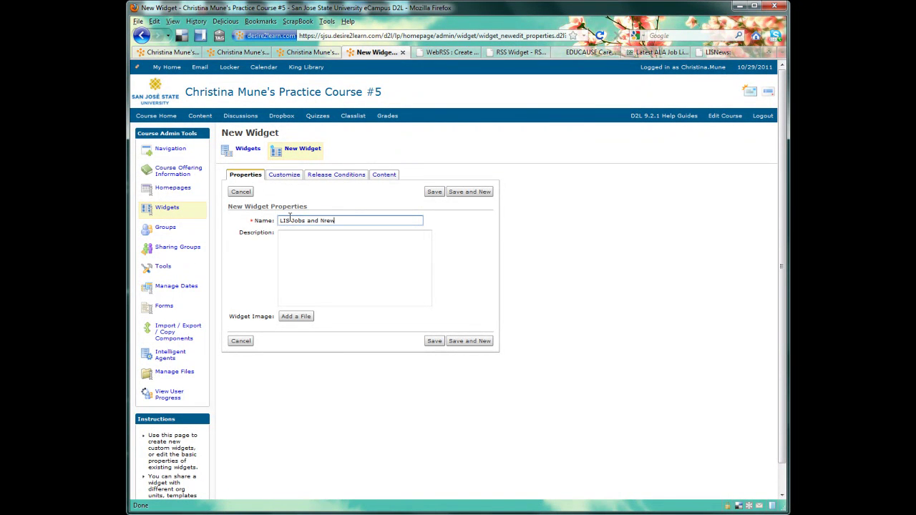
left_click(435, 192)
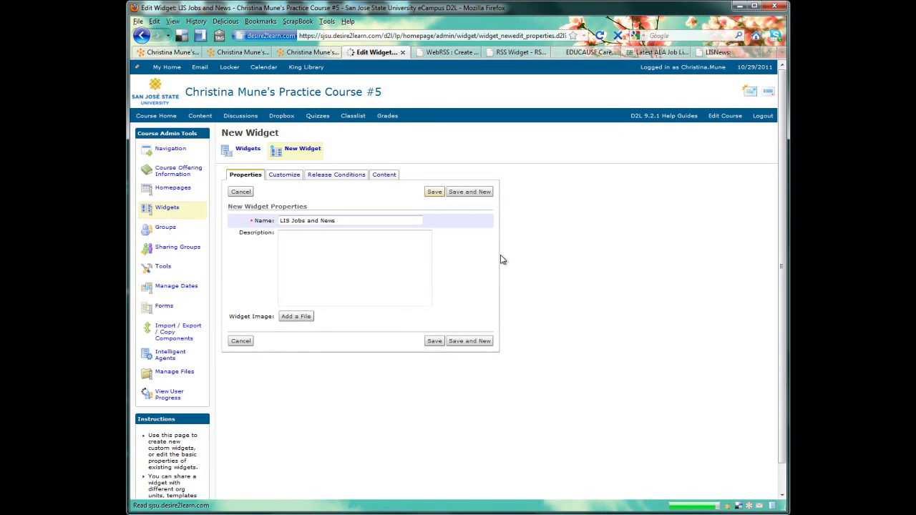
Bring up the new widget's HTML content source and copy the JavaScript embed code from the WebRSS page
left_click(385, 202)
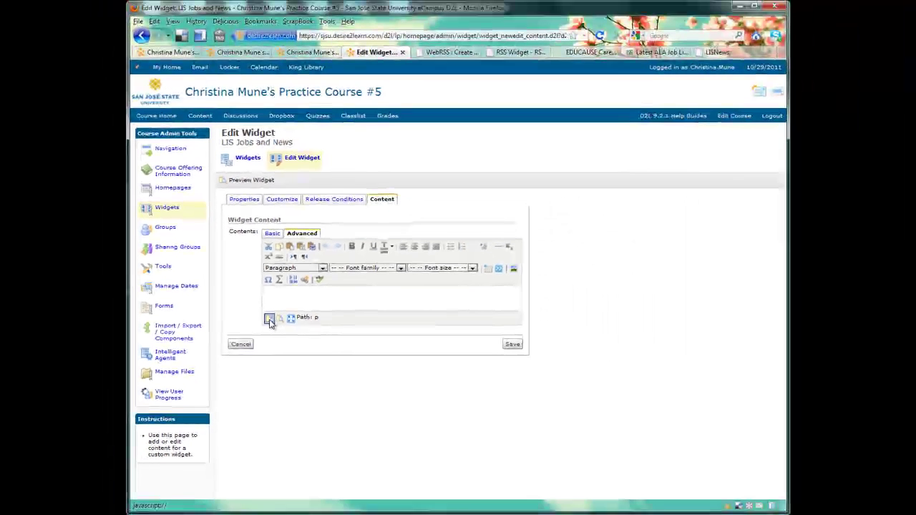
left_click(350, 290)
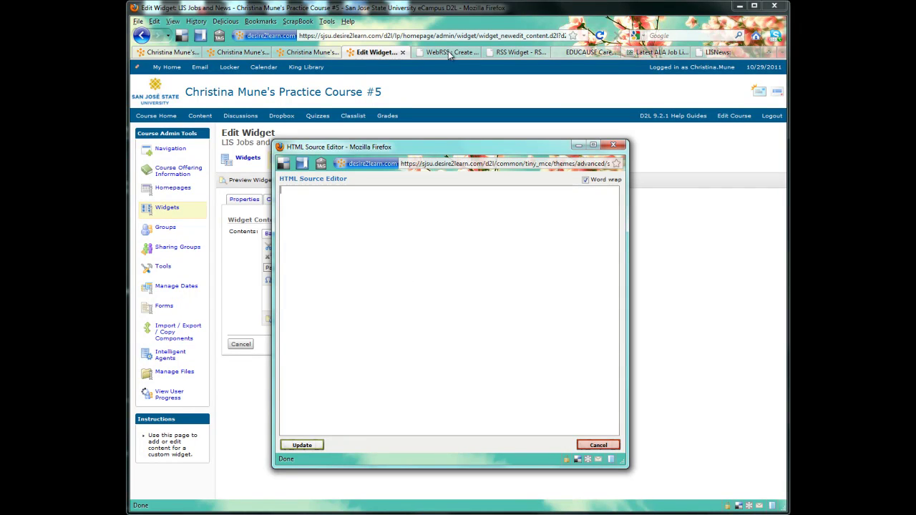
left_click(510, 53)
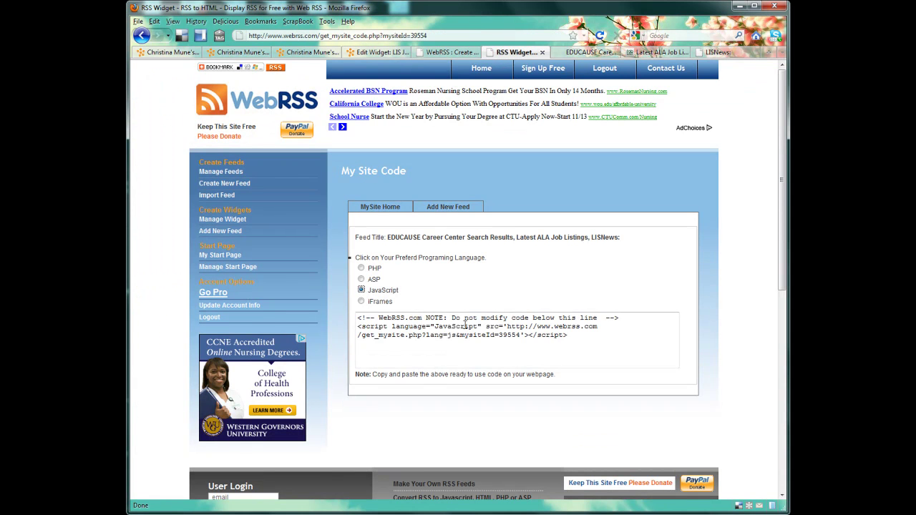
left_click(465, 325)
key("ctrl+c")
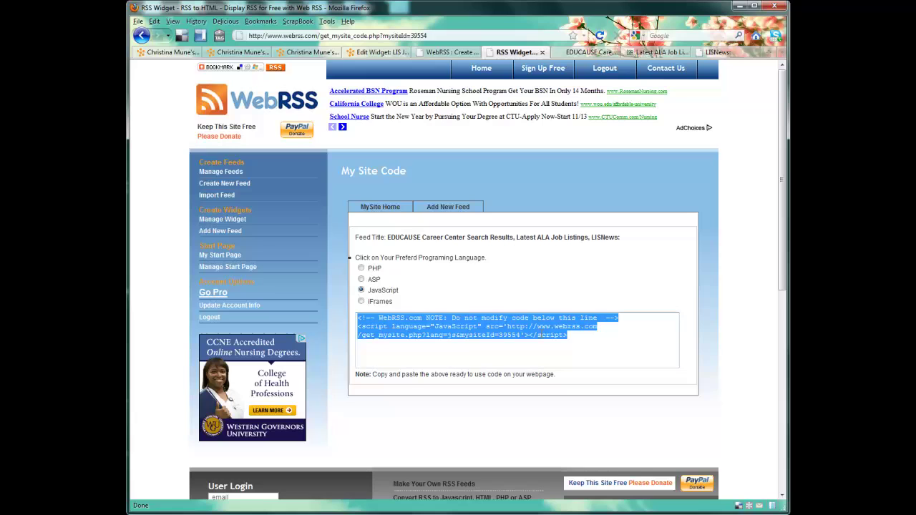
Paste the WebRSS embed code into the HTML source of the LIS Jobs and News widget and preview the saved widget
left_click(379, 52)
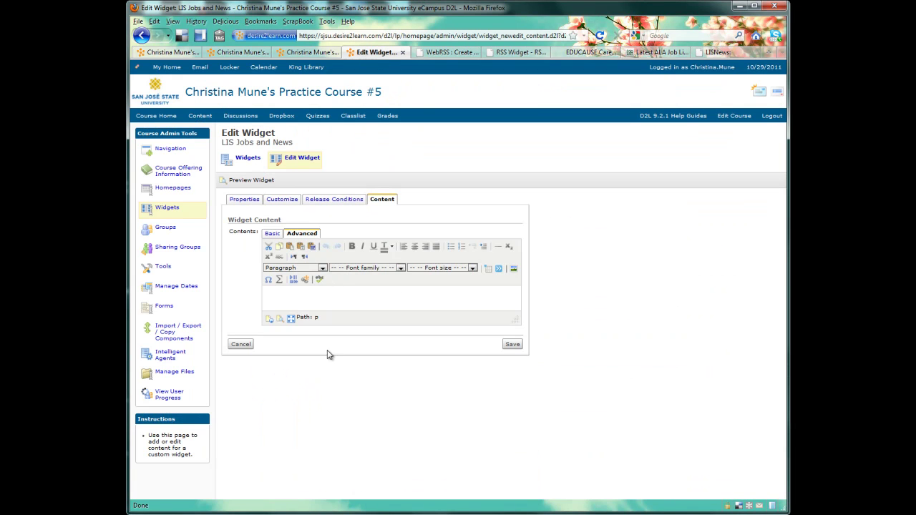
left_click(269, 319)
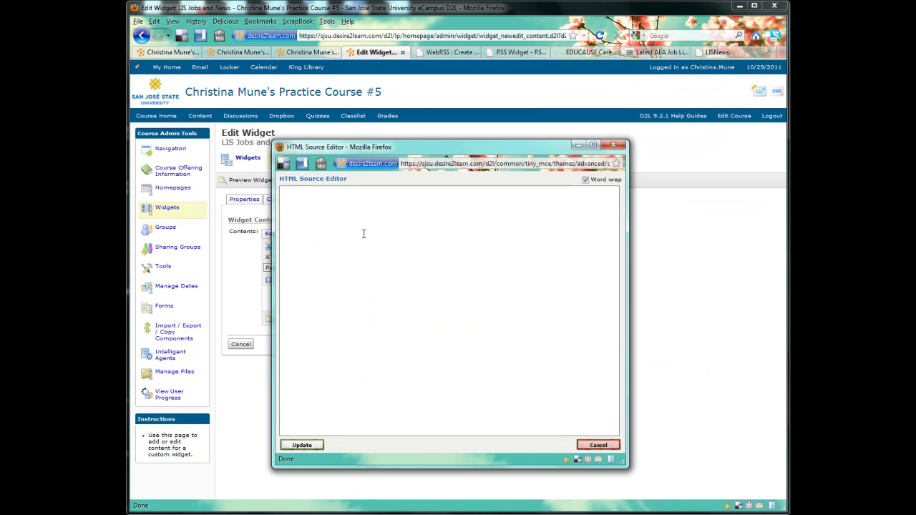
key("ctrl+v")
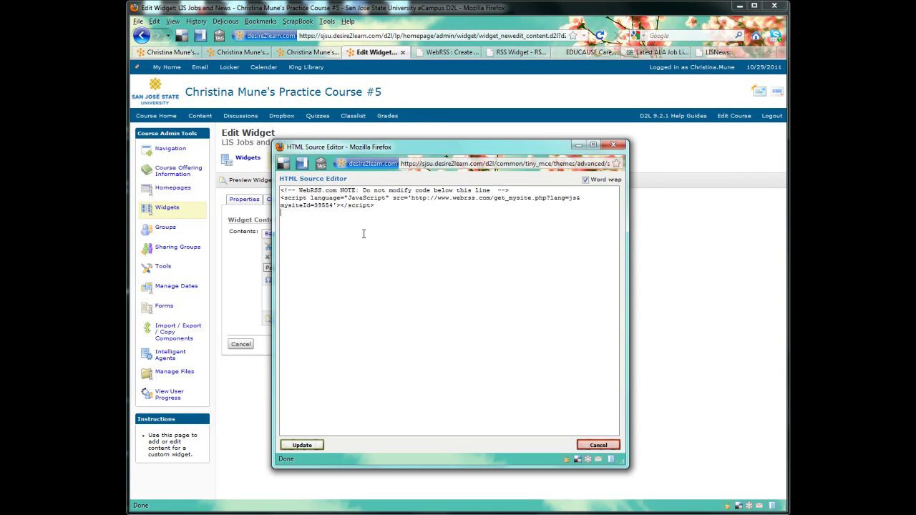
left_click(302, 445)
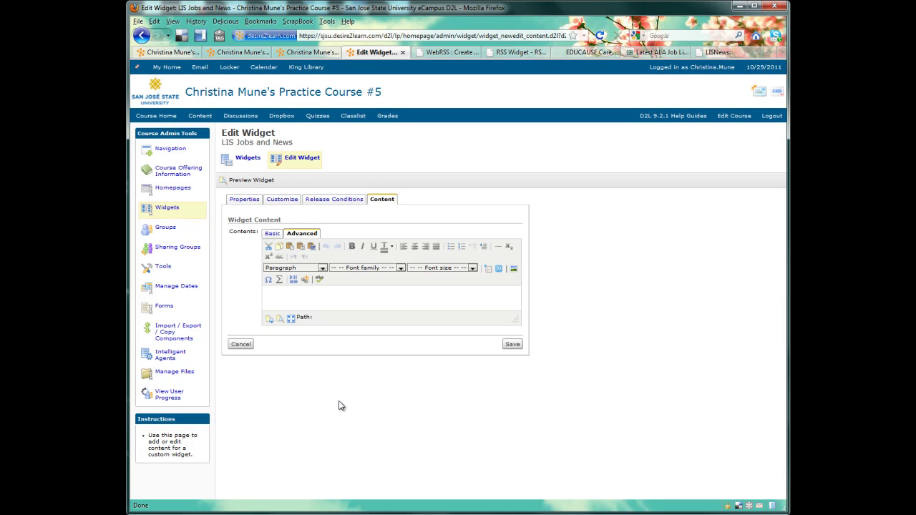
left_click(512, 345)
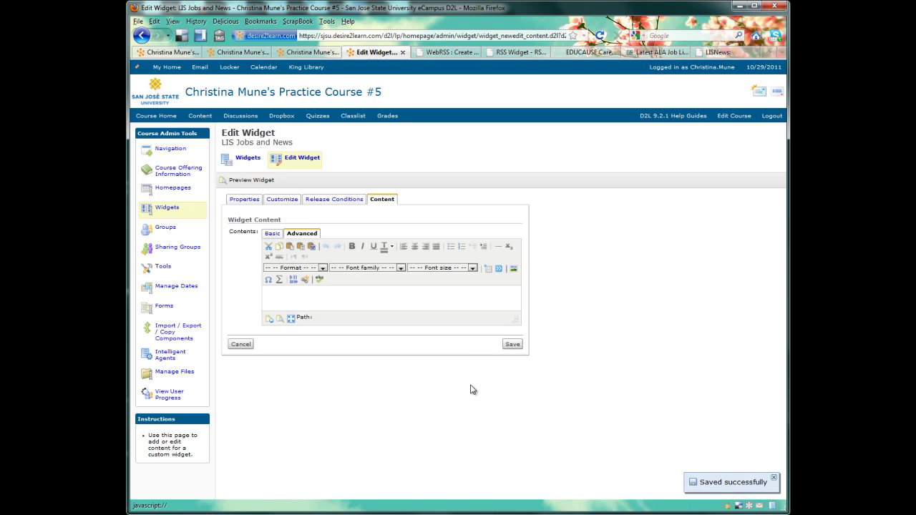
left_click(251, 181)
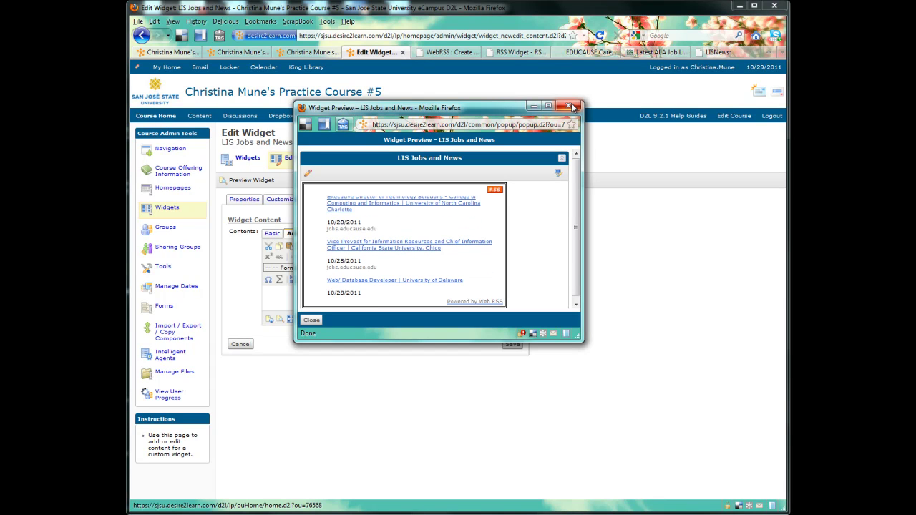
left_click(573, 107)
In WebRSS, set the background color of the last listed EDUCAUSE, ALA and LISNews widget to #FFCCFF and save its settings
left_click(523, 54)
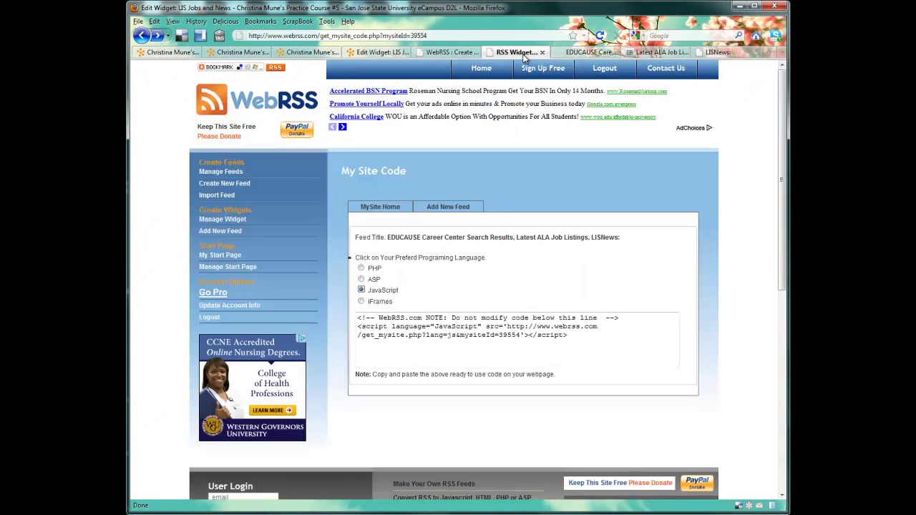
left_click(237, 224)
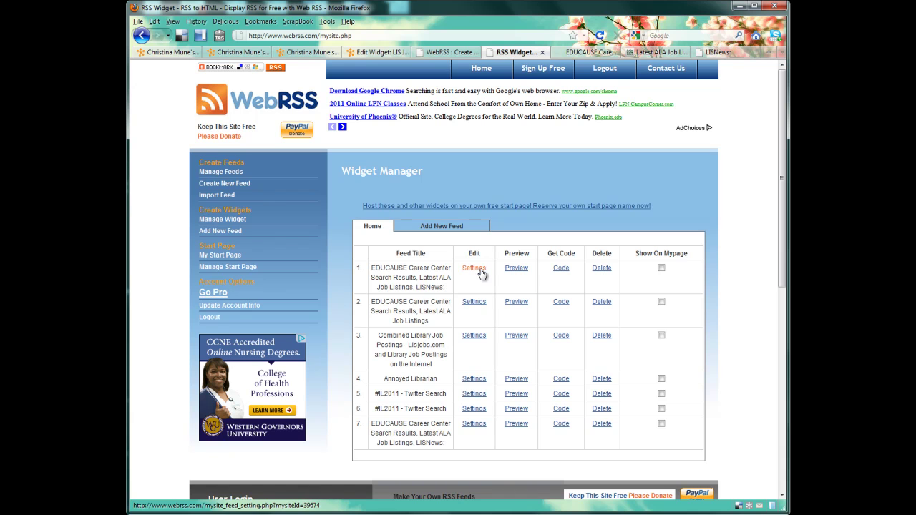
left_click(474, 424)
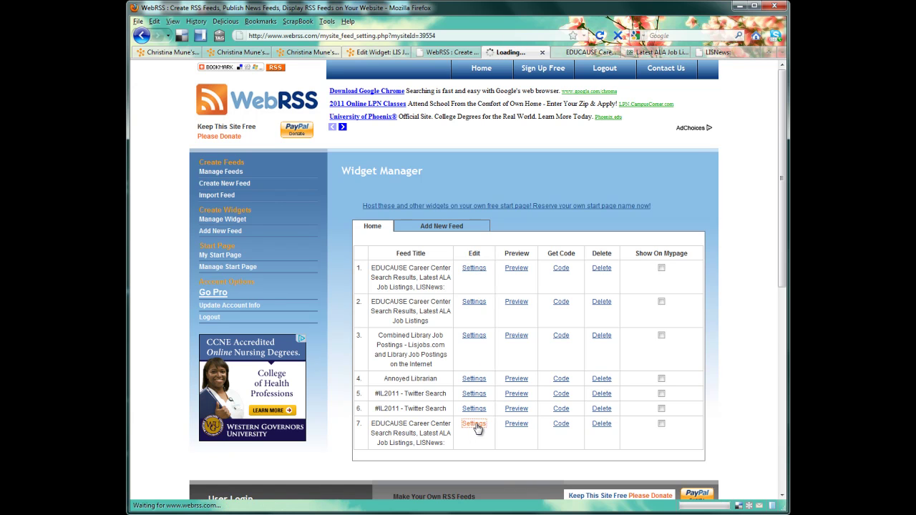
scroll(439, 398, "down", 8)
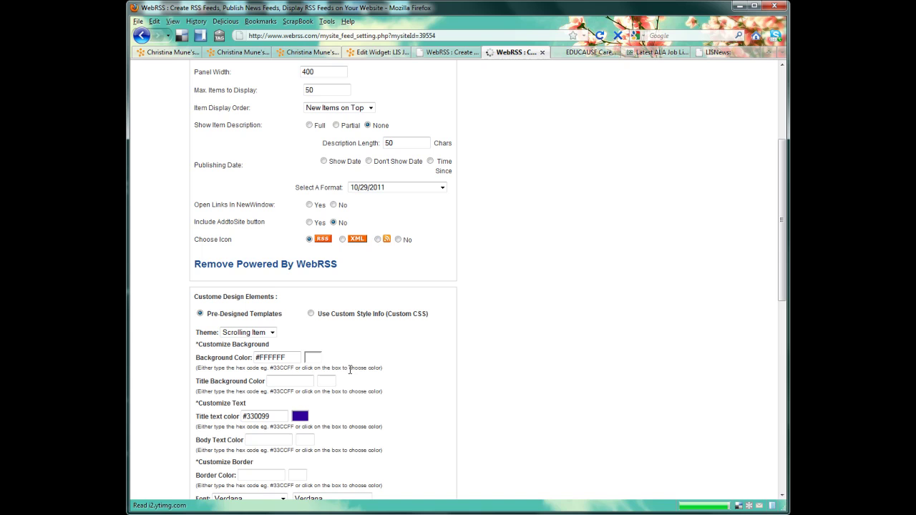
left_click(317, 358)
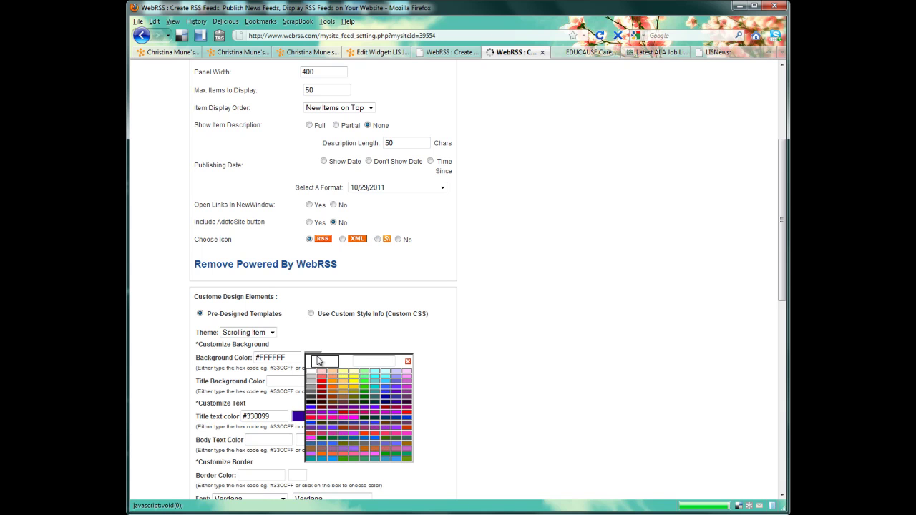
left_click(407, 372)
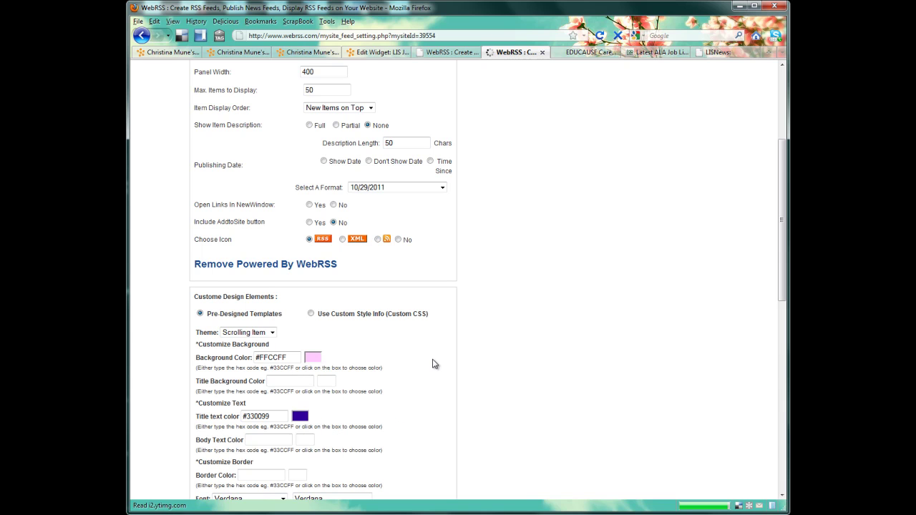
scroll(432, 366, "down", 5)
left_click(363, 367)
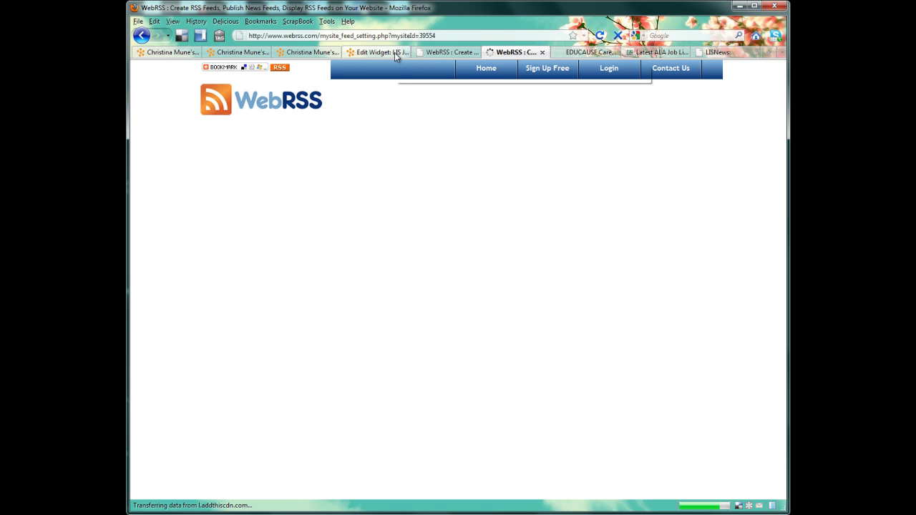
Reload the Desire2Learn widget editing page and preview the LIS Jobs and News widget with the changed WebRSS design
left_click(394, 52)
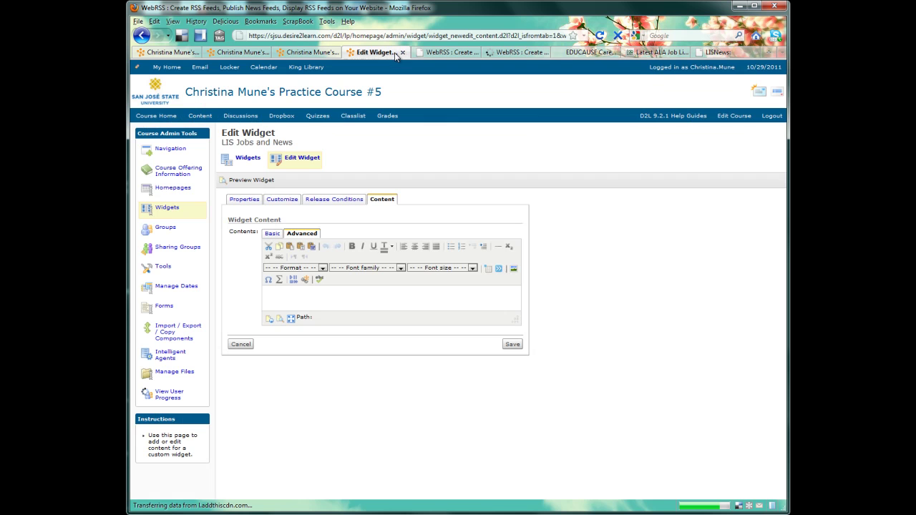
left_click(600, 36)
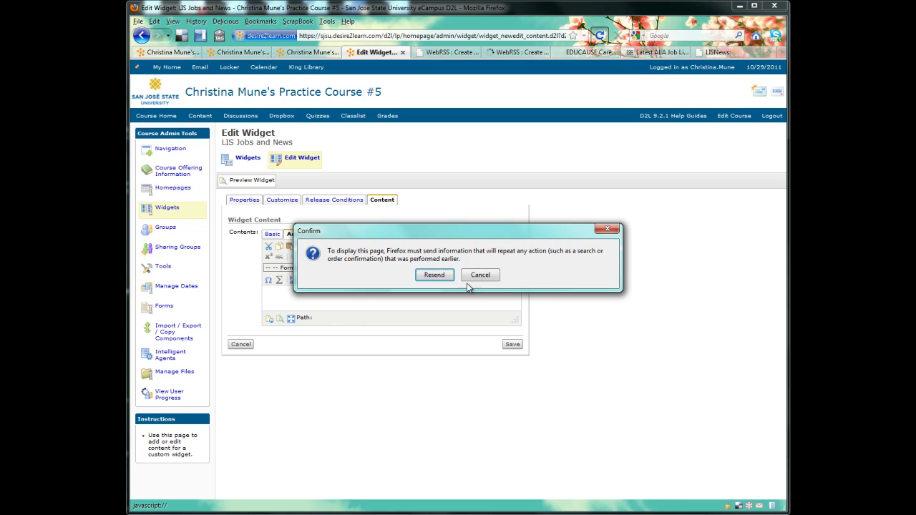
left_click(432, 276)
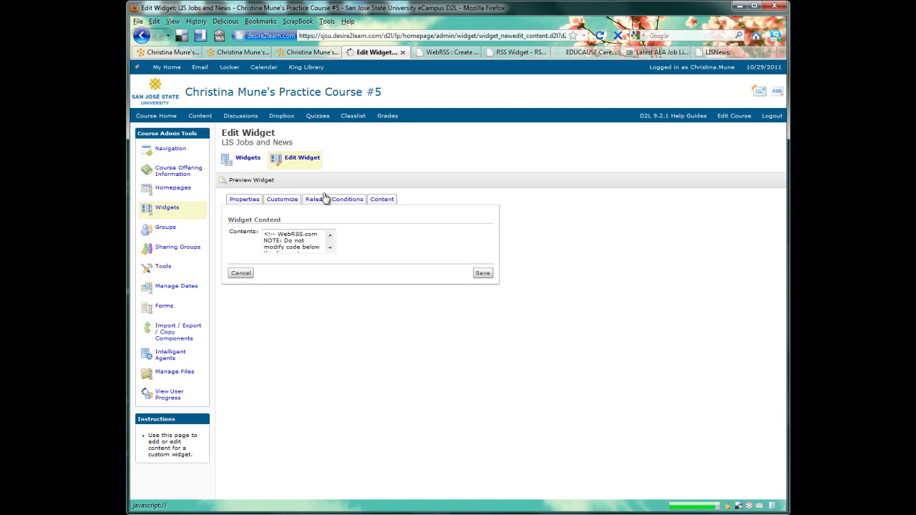
left_click(265, 185)
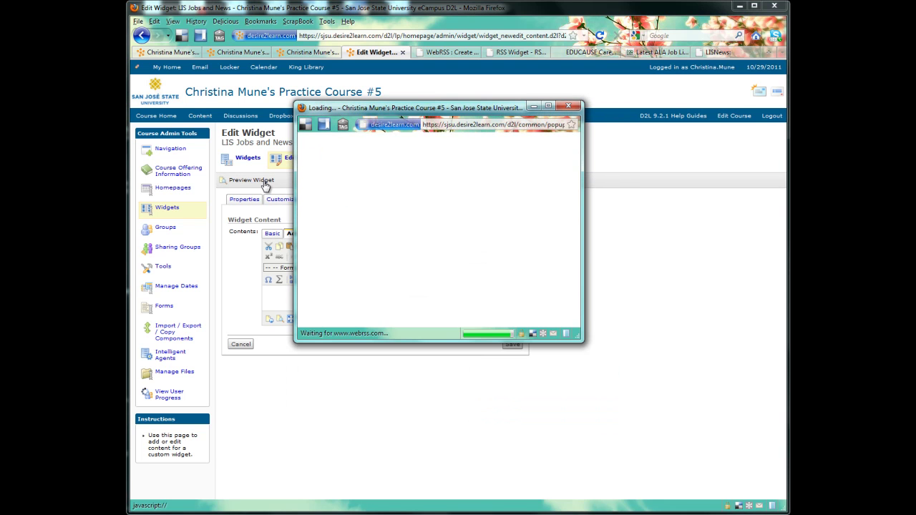
left_click(569, 107)
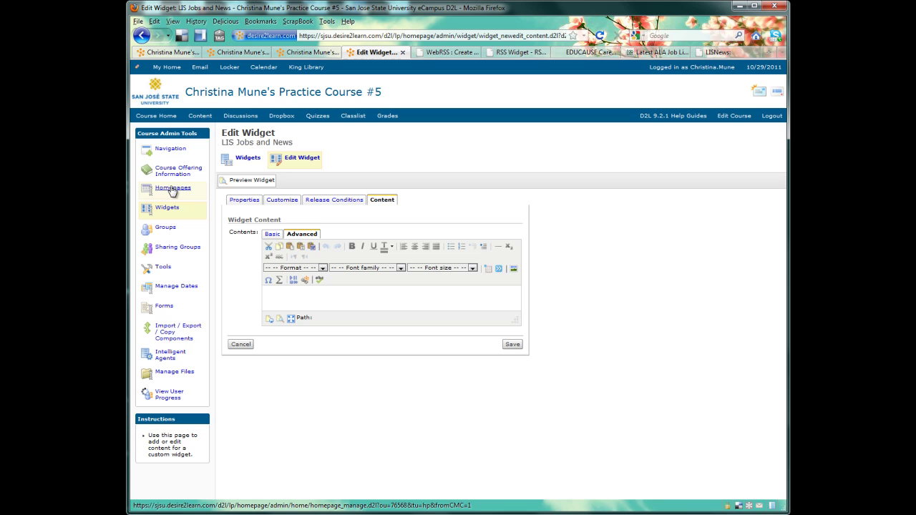
Add the LIS Jobs and News widget to the center panel of the active homepage, Copy of Course Default, and preview the homepage
left_click(172, 189)
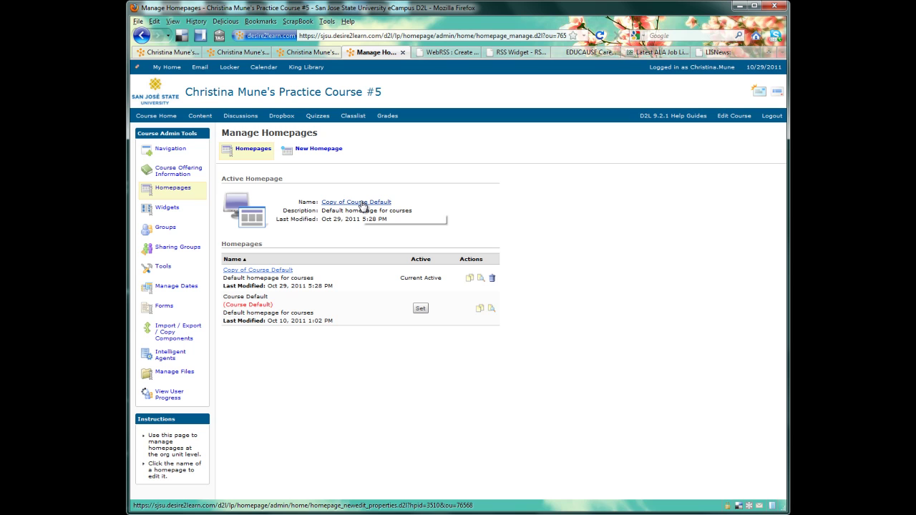
left_click(363, 203)
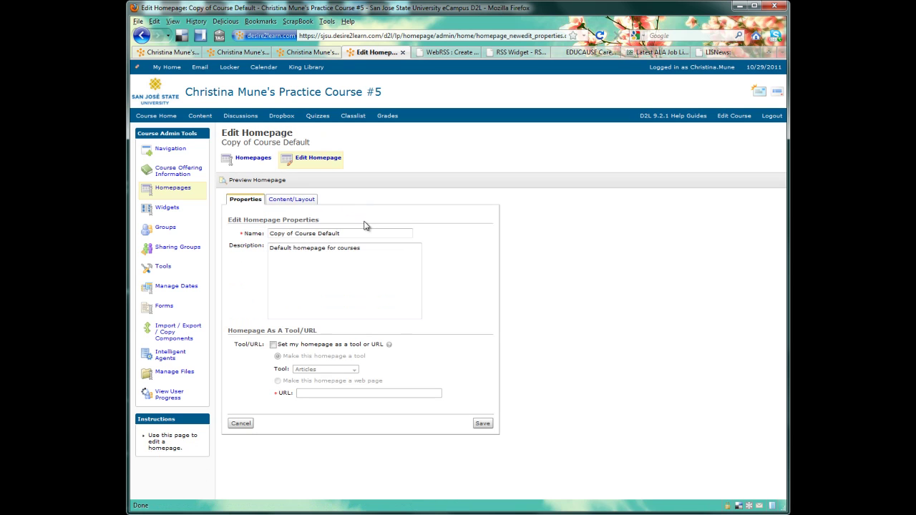
left_click(296, 203)
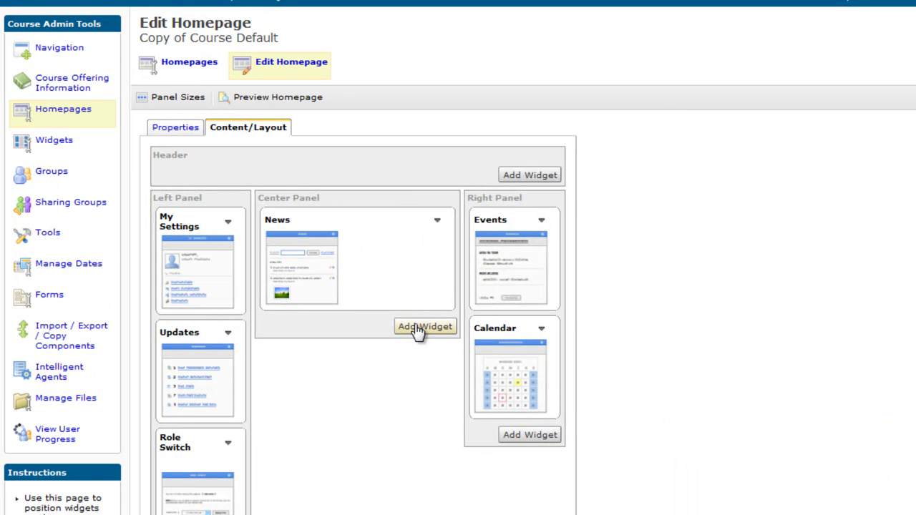
left_click(419, 329)
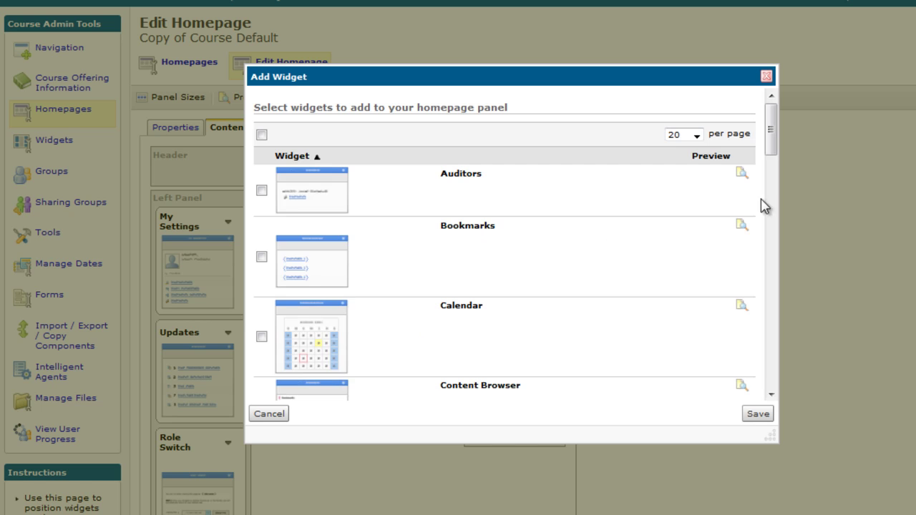
scroll(771, 144, "down", 1)
left_click_drag(771, 144, 765, 258)
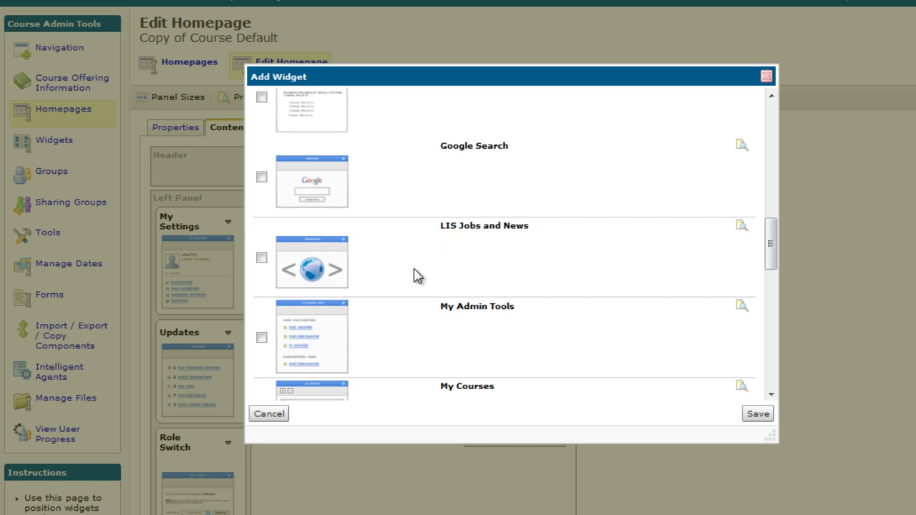
left_click(262, 258)
left_click(762, 415)
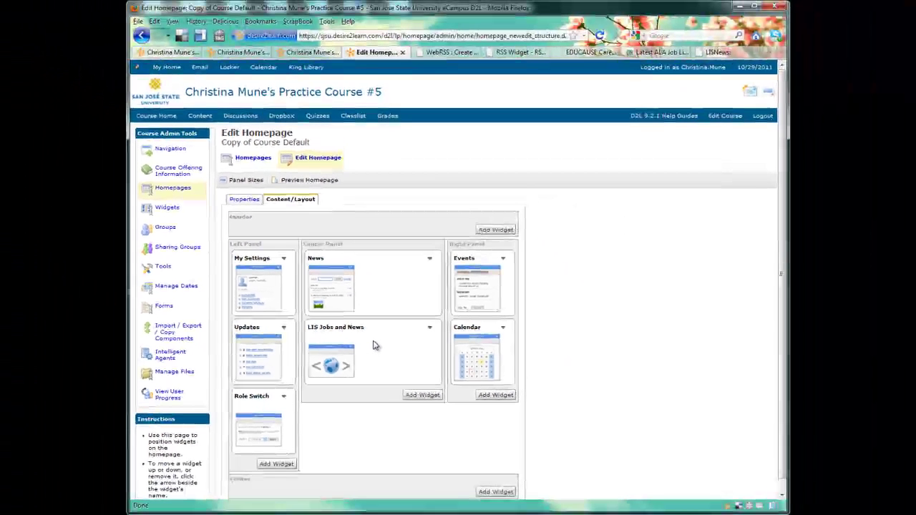
left_click(317, 180)
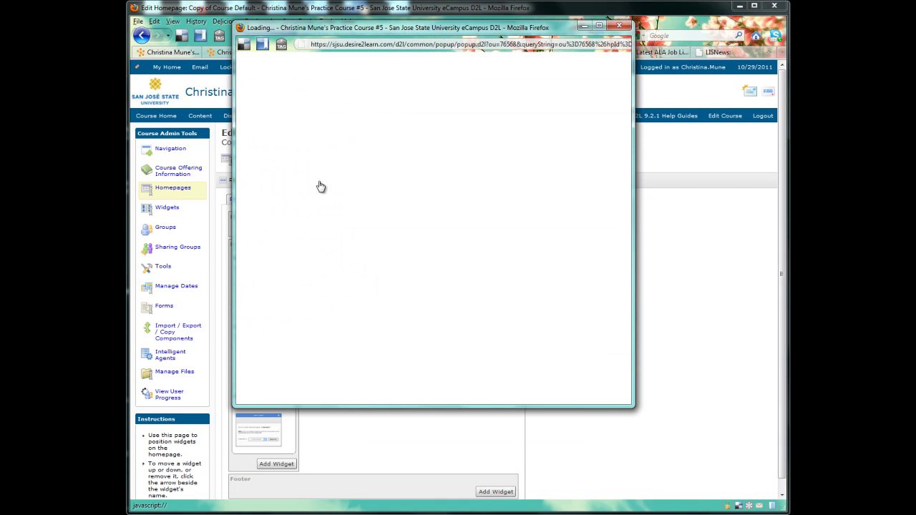